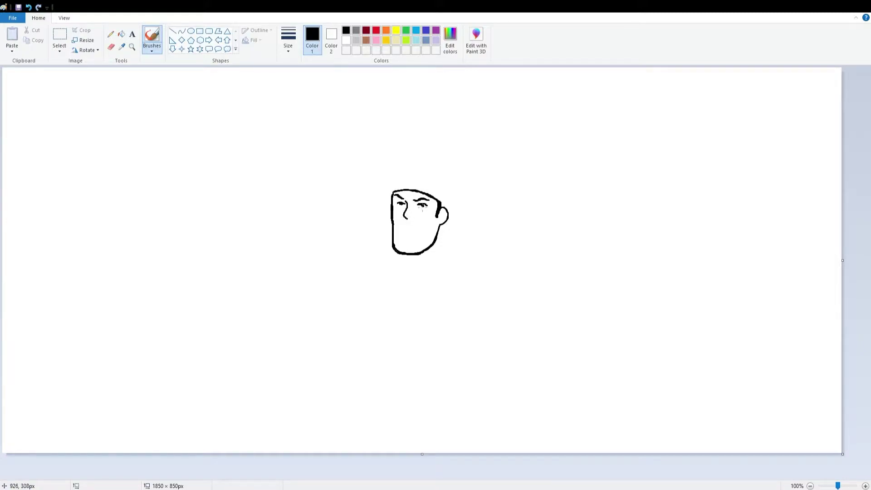
# Draw a smiling mouth on the face and a baseball cap with a brim, domed crown and round emblem
pyautogui.moveTo(403, 223); pyautogui.dragTo(422, 223)
pyautogui.moveTo(384, 178)
pyautogui.mouseDown()
pyautogui.moveTo(439, 199)
pyautogui.moveTo(417, 179)
pyautogui.moveTo(437, 204)
pyautogui.mouseUp()
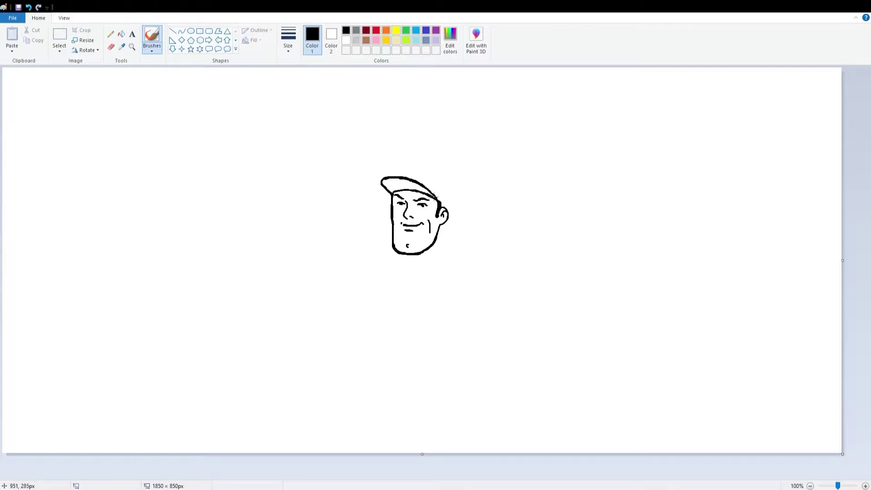
pyautogui.moveTo(397, 176)
pyautogui.mouseDown()
pyautogui.moveTo(448, 205)
pyautogui.moveTo(447, 184)
pyautogui.moveTo(445, 199)
pyautogui.moveTo(425, 162)
pyautogui.moveTo(408, 164)
pyautogui.moveTo(433, 166)
pyautogui.moveTo(411, 169)
pyautogui.mouseUp()
# Draw the neck and a pointed open shirt collar beneath the jaw
pyautogui.moveTo(442, 239); pyautogui.dragTo(421, 277)
pyautogui.moveTo(441, 229); pyautogui.dragTo(420, 287)
pyautogui.moveTo(400, 255); pyautogui.dragTo(411, 267)
pyautogui.moveTo(438, 242); pyautogui.dragTo(431, 264)
pyautogui.moveTo(390, 229)
pyautogui.mouseDown()
pyautogui.moveTo(392, 275)
pyautogui.moveTo(384, 238)
pyautogui.moveTo(382, 265)
pyautogui.moveTo(400, 270)
pyautogui.mouseUp()
# Draw the overall strap with double edge lines over the figure's left shoulder, beside the collar
pyautogui.moveTo(442, 226)
pyautogui.mouseDown()
pyautogui.moveTo(455, 250)
pyautogui.moveTo(446, 278)
pyautogui.moveTo(458, 257)
pyautogui.moveTo(446, 278)
pyautogui.moveTo(434, 270)
pyautogui.moveTo(447, 278)
pyautogui.moveTo(470, 261)
pyautogui.moveTo(461, 301)
pyautogui.moveTo(441, 301)
pyautogui.mouseUp()
pyautogui.moveTo(442, 300)
pyautogui.mouseDown()
pyautogui.moveTo(462, 300)
pyautogui.moveTo(448, 274)
pyautogui.moveTo(446, 297)
pyautogui.mouseUp()
pyautogui.moveTo(461, 237)
pyautogui.mouseDown()
pyautogui.moveTo(473, 267)
pyautogui.moveTo(448, 293)
pyautogui.moveTo(467, 269)
pyautogui.mouseUp()
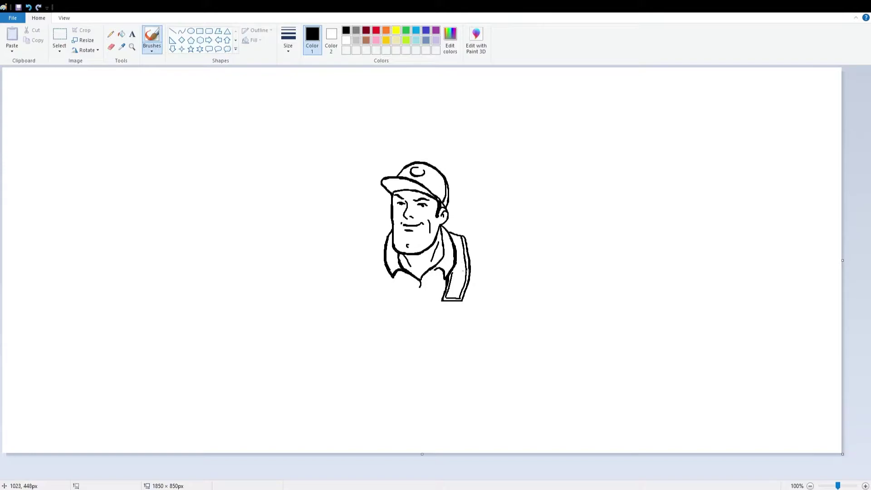
# Draw the second overall strap on the other side of the collar and add crease lines to the shirt front
pyautogui.moveTo(364, 209)
pyautogui.mouseDown()
pyautogui.moveTo(384, 234)
pyautogui.moveTo(365, 209)
pyautogui.moveTo(374, 278)
pyautogui.moveTo(388, 297)
pyautogui.moveTo(369, 214)
pyautogui.moveTo(382, 293)
pyautogui.moveTo(373, 216)
pyautogui.moveTo(389, 274)
pyautogui.mouseUp()
pyautogui.moveTo(382, 280); pyautogui.dragTo(381, 280)
pyautogui.moveTo(374, 213)
pyautogui.mouseDown()
pyautogui.moveTo(376, 282)
pyautogui.moveTo(445, 288)
pyautogui.moveTo(397, 281)
pyautogui.mouseUp()
pyautogui.hotkey('ctrl', 'z')
pyautogui.moveTo(423, 285); pyautogui.dragTo(432, 281)
# Outline the sides of the overalls' bib and the torso down to the hip
pyautogui.moveTo(472, 309); pyautogui.dragTo(456, 332)
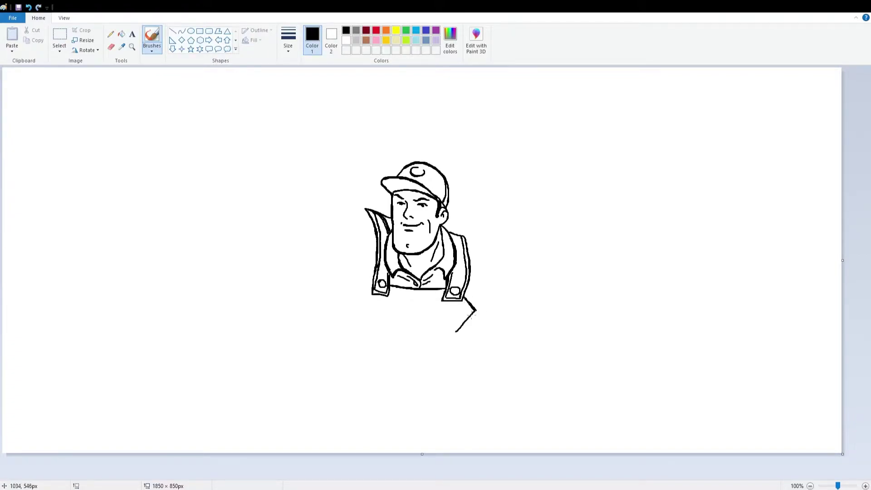
pyautogui.moveTo(371, 285)
pyautogui.mouseDown()
pyautogui.moveTo(334, 307)
pyautogui.moveTo(393, 345)
pyautogui.mouseUp()
pyautogui.moveTo(335, 309)
pyautogui.mouseDown()
pyautogui.moveTo(376, 338)
pyautogui.moveTo(401, 381)
pyautogui.mouseUp()
# Draw the belt around the waist with its loops and buckle below the bib
pyautogui.moveTo(393, 345); pyautogui.dragTo(401, 354)
pyautogui.moveTo(402, 345); pyautogui.dragTo(405, 356)
pyautogui.moveTo(400, 354)
pyautogui.mouseDown()
pyautogui.moveTo(382, 348)
pyautogui.moveTo(423, 343)
pyautogui.moveTo(424, 351)
pyautogui.mouseUp()
pyautogui.moveTo(451, 325)
pyautogui.mouseDown()
pyautogui.moveTo(452, 334)
pyautogui.moveTo(461, 325)
pyautogui.moveTo(437, 335)
pyautogui.mouseUp()
pyautogui.moveTo(437, 336); pyautogui.dragTo(442, 346)
pyautogui.moveTo(442, 345)
pyautogui.mouseDown()
pyautogui.moveTo(425, 352)
pyautogui.moveTo(451, 334)
pyautogui.moveTo(419, 330)
pyautogui.moveTo(455, 323)
pyautogui.mouseUp()
# Add fold lines along the lower bib and draw a double-lined chest pocket in its centre
pyautogui.moveTo(361, 318); pyautogui.dragTo(411, 346)
pyautogui.moveTo(429, 334); pyautogui.dragTo(442, 332)
pyautogui.moveTo(384, 312)
pyautogui.mouseDown()
pyautogui.moveTo(388, 330)
pyautogui.moveTo(443, 325)
pyautogui.mouseUp()
pyautogui.moveTo(383, 304)
pyautogui.mouseDown()
pyautogui.moveTo(430, 309)
pyautogui.moveTo(384, 304)
pyautogui.mouseUp()
pyautogui.moveTo(383, 304); pyautogui.dragTo(382, 330)
pyautogui.hotkey('ctrl', 'z')
pyautogui.moveTo(390, 328); pyautogui.dragTo(422, 332)
# Draw the lowered arm with its shoulder, creased sleeve, rolled cuff and forearm
pyautogui.moveTo(465, 236)
pyautogui.mouseDown()
pyautogui.moveTo(520, 286)
pyautogui.moveTo(486, 291)
pyautogui.moveTo(475, 309)
pyautogui.mouseUp()
pyautogui.moveTo(491, 275)
pyautogui.mouseDown()
pyautogui.moveTo(490, 305)
pyautogui.moveTo(521, 287)
pyautogui.moveTo(504, 309)
pyautogui.mouseUp()
pyautogui.moveTo(483, 301); pyautogui.dragTo(504, 309)
pyautogui.moveTo(515, 273)
pyautogui.mouseDown()
pyautogui.moveTo(527, 297)
pyautogui.moveTo(501, 316)
pyautogui.mouseUp()
pyautogui.moveTo(494, 309); pyautogui.dragTo(500, 315)
pyautogui.moveTo(515, 272)
pyautogui.mouseDown()
pyautogui.moveTo(511, 313)
pyautogui.moveTo(517, 300)
pyautogui.moveTo(529, 337)
pyautogui.mouseUp()
# Draw the lowered arm's gloved hand gripping a toolbox with a handle, angled lid and side latch
pyautogui.moveTo(530, 293)
pyautogui.mouseDown()
pyautogui.moveTo(537, 335)
pyautogui.moveTo(545, 324)
pyautogui.moveTo(525, 332)
pyautogui.moveTo(539, 339)
pyautogui.moveTo(528, 345)
pyautogui.moveTo(535, 350)
pyautogui.moveTo(544, 329)
pyautogui.moveTo(551, 342)
pyautogui.moveTo(549, 357)
pyautogui.moveTo(537, 356)
pyautogui.moveTo(542, 343)
pyautogui.moveTo(527, 349)
pyautogui.moveTo(536, 353)
pyautogui.moveTo(532, 377)
pyautogui.moveTo(544, 402)
pyautogui.mouseUp()
pyautogui.moveTo(543, 356)
pyautogui.mouseDown()
pyautogui.moveTo(538, 369)
pyautogui.moveTo(547, 382)
pyautogui.mouseUp()
pyautogui.moveTo(542, 377)
pyautogui.mouseDown()
pyautogui.moveTo(540, 363)
pyautogui.moveTo(552, 396)
pyautogui.moveTo(536, 373)
pyautogui.moveTo(547, 384)
pyautogui.mouseUp()
pyautogui.moveTo(557, 317)
pyautogui.mouseDown()
pyautogui.moveTo(572, 327)
pyautogui.moveTo(549, 379)
pyautogui.mouseUp()
pyautogui.moveTo(563, 329)
pyautogui.mouseDown()
pyautogui.moveTo(587, 331)
pyautogui.moveTo(599, 348)
pyautogui.moveTo(578, 409)
pyautogui.moveTo(583, 400)
pyautogui.moveTo(567, 390)
pyautogui.mouseUp()
pyautogui.moveTo(592, 334)
pyautogui.mouseDown()
pyautogui.moveTo(568, 390)
pyautogui.moveTo(588, 333)
pyautogui.moveTo(557, 390)
pyautogui.moveTo(573, 410)
pyautogui.mouseUp()
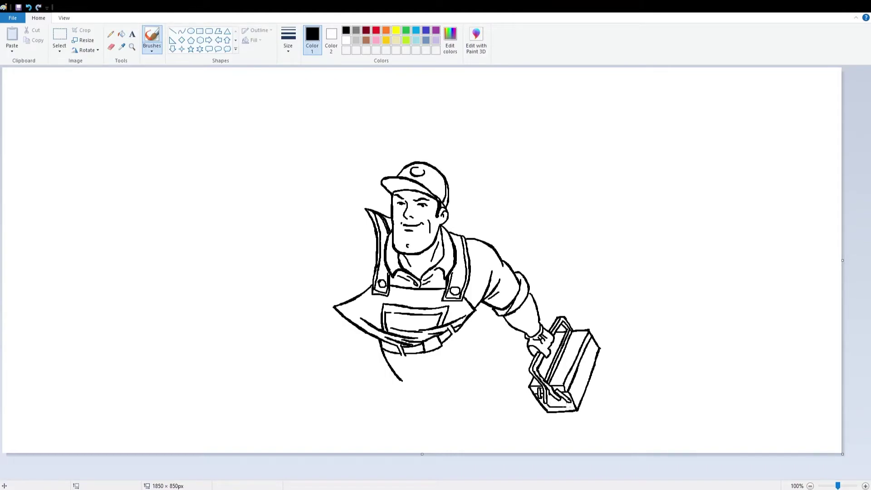
# Draw the raised arm's shoulder and sleeve with fabric creases down to the side of the torso
pyautogui.moveTo(359, 207)
pyautogui.mouseDown()
pyautogui.moveTo(335, 208)
pyautogui.moveTo(356, 256)
pyautogui.moveTo(351, 297)
pyautogui.mouseUp()
pyautogui.moveTo(348, 257)
pyautogui.mouseDown()
pyautogui.moveTo(349, 282)
pyautogui.moveTo(339, 273)
pyautogui.moveTo(330, 292)
pyautogui.moveTo(335, 305)
pyautogui.mouseUp()
pyautogui.moveTo(332, 199)
pyautogui.mouseDown()
pyautogui.moveTo(338, 236)
pyautogui.moveTo(312, 267)
pyautogui.moveTo(285, 255)
pyautogui.moveTo(307, 268)
pyautogui.mouseUp()
pyautogui.moveTo(333, 237); pyautogui.dragTo(280, 250)
# Draw the raised arm's rolled cuff folds and its forearm up to the wrist
pyautogui.moveTo(319, 196); pyautogui.dragTo(322, 238)
pyautogui.moveTo(320, 197)
pyautogui.mouseDown()
pyautogui.moveTo(329, 224)
pyautogui.moveTo(322, 238)
pyautogui.mouseUp()
pyautogui.moveTo(291, 244)
pyautogui.mouseDown()
pyautogui.moveTo(324, 238)
pyautogui.moveTo(291, 243)
pyautogui.mouseUp()
pyautogui.moveTo(269, 221); pyautogui.dragTo(292, 244)
pyautogui.moveTo(271, 226)
pyautogui.mouseDown()
pyautogui.moveTo(276, 200)
pyautogui.moveTo(274, 232)
pyautogui.mouseUp()
pyautogui.moveTo(317, 198)
pyautogui.mouseDown()
pyautogui.moveTo(272, 187)
pyautogui.moveTo(314, 202)
pyautogui.mouseUp()
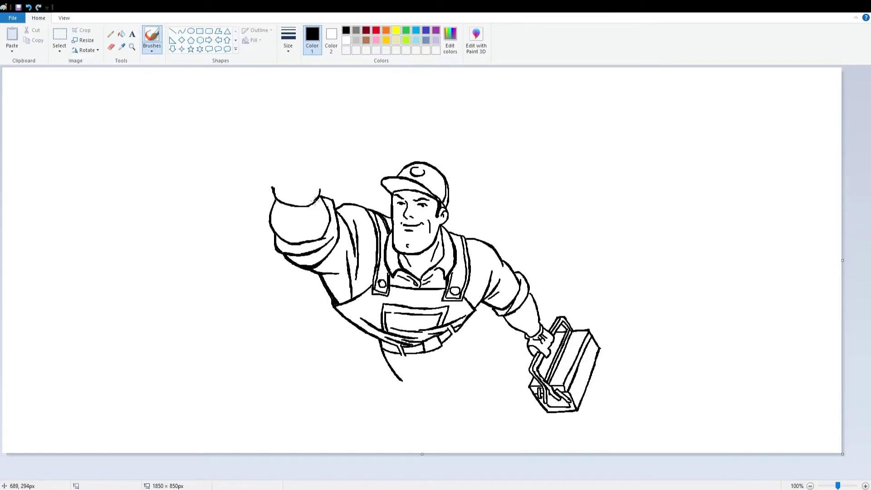
# Draw the glove cuff, palm and curled thumb of the raised hand
pyautogui.moveTo(321, 156)
pyautogui.mouseDown()
pyautogui.moveTo(328, 175)
pyautogui.moveTo(320, 190)
pyautogui.mouseUp()
pyautogui.moveTo(297, 201)
pyautogui.mouseDown()
pyautogui.moveTo(316, 195)
pyautogui.moveTo(298, 197)
pyautogui.mouseUp()
pyautogui.moveTo(298, 177); pyautogui.dragTo(295, 191)
pyautogui.moveTo(307, 159)
pyautogui.mouseDown()
pyautogui.moveTo(321, 156)
pyautogui.moveTo(318, 188)
pyautogui.mouseUp()
# Draw the pipe wrench's shaft and head above the raised hand, with toothed jaws and an adjusting screw
pyautogui.moveTo(312, 169)
pyautogui.mouseDown()
pyautogui.moveTo(369, 104)
pyautogui.moveTo(312, 146)
pyautogui.moveTo(359, 149)
pyautogui.mouseUp()
pyautogui.moveTo(356, 139); pyautogui.dragTo(375, 149)
pyautogui.moveTo(389, 120); pyautogui.dragTo(375, 150)
pyautogui.moveTo(400, 88)
pyautogui.mouseDown()
pyautogui.moveTo(418, 105)
pyautogui.moveTo(394, 132)
pyautogui.mouseUp()
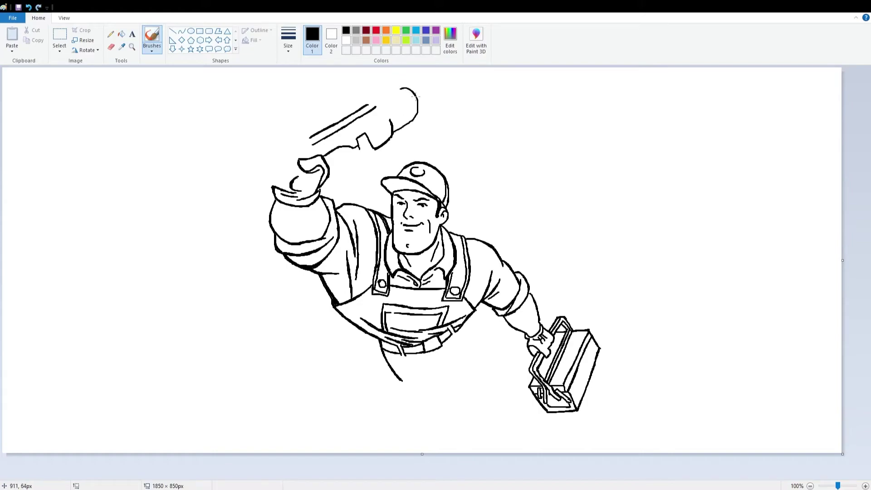
pyautogui.moveTo(393, 87)
pyautogui.mouseDown()
pyautogui.moveTo(408, 112)
pyautogui.moveTo(383, 120)
pyautogui.moveTo(368, 104)
pyautogui.moveTo(382, 100)
pyautogui.moveTo(392, 119)
pyautogui.moveTo(366, 148)
pyautogui.moveTo(363, 139)
pyautogui.moveTo(348, 156)
pyautogui.moveTo(353, 150)
pyautogui.moveTo(333, 157)
pyautogui.moveTo(344, 159)
pyautogui.mouseUp()
# Draw the raised hand's fingers wrapped around the wrench and extend the handle's edges below them
pyautogui.moveTo(309, 135)
pyautogui.mouseDown()
pyautogui.moveTo(300, 156)
pyautogui.moveTo(333, 145)
pyautogui.moveTo(281, 154)
pyautogui.mouseUp()
pyautogui.moveTo(282, 154); pyautogui.dragTo(299, 171)
pyautogui.hotkey('ctrl', 'z')
pyautogui.moveTo(295, 139)
pyautogui.mouseDown()
pyautogui.moveTo(284, 140)
pyautogui.moveTo(299, 172)
pyautogui.moveTo(245, 200)
pyautogui.mouseUp()
pyautogui.moveTo(298, 173); pyautogui.dragTo(246, 201)
pyautogui.moveTo(279, 144)
pyautogui.mouseDown()
pyautogui.moveTo(293, 176)
pyautogui.moveTo(276, 177)
pyautogui.mouseUp()
pyautogui.moveTo(272, 152); pyautogui.dragTo(268, 169)
# Close off the end of the wrench handle and add groove lines along its inside
pyautogui.moveTo(260, 167)
pyautogui.mouseDown()
pyautogui.moveTo(232, 184)
pyautogui.moveTo(244, 201)
pyautogui.mouseUp()
pyautogui.hotkey('ctrl', 'z')
pyautogui.hotkey('ctrl', 'z')
pyautogui.moveTo(245, 201); pyautogui.dragTo(235, 196)
pyautogui.moveTo(276, 176); pyautogui.dragTo(251, 190)
pyautogui.moveTo(267, 180); pyautogui.dragTo(250, 192)
# Draw the trouser leg nearest the toolbox, with a curved outer edge and crease lines at the inner thigh
pyautogui.moveTo(464, 322)
pyautogui.mouseDown()
pyautogui.moveTo(501, 350)
pyautogui.moveTo(511, 409)
pyautogui.mouseUp()
pyautogui.hotkey('ctrl', 'z')
pyautogui.moveTo(465, 318)
pyautogui.mouseDown()
pyautogui.moveTo(493, 340)
pyautogui.moveTo(514, 385)
pyautogui.mouseUp()
pyautogui.moveTo(444, 365); pyautogui.dragTo(484, 388)
pyautogui.moveTo(446, 365)
pyautogui.mouseDown()
pyautogui.moveTo(507, 410)
pyautogui.moveTo(496, 411)
pyautogui.mouseUp()
pyautogui.moveTo(459, 375); pyautogui.dragTo(491, 407)
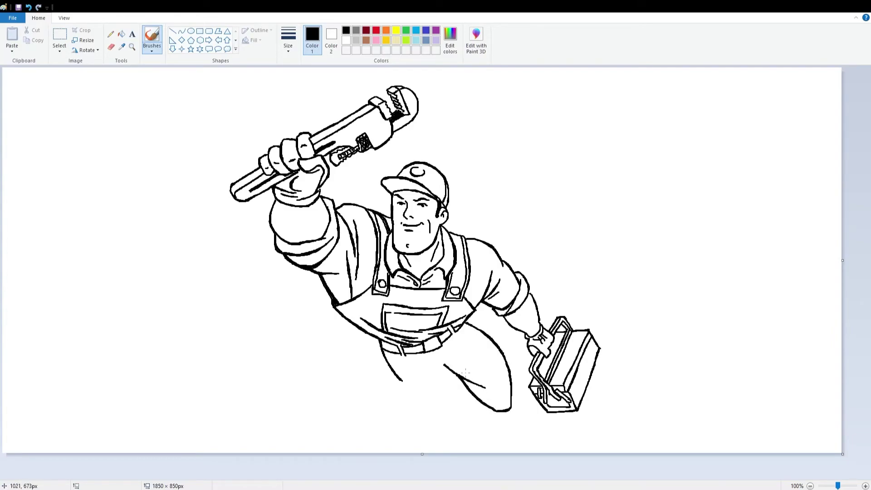
# Draw the other trouser leg with fabric creases and add both shoes below the trouser legs
pyautogui.moveTo(455, 339)
pyautogui.mouseDown()
pyautogui.moveTo(442, 365)
pyautogui.moveTo(471, 349)
pyautogui.moveTo(478, 371)
pyautogui.moveTo(420, 399)
pyautogui.moveTo(452, 419)
pyautogui.mouseUp()
pyautogui.moveTo(401, 380)
pyautogui.mouseDown()
pyautogui.moveTo(456, 421)
pyautogui.moveTo(461, 403)
pyautogui.moveTo(480, 434)
pyautogui.moveTo(460, 414)
pyautogui.moveTo(473, 429)
pyautogui.mouseUp()
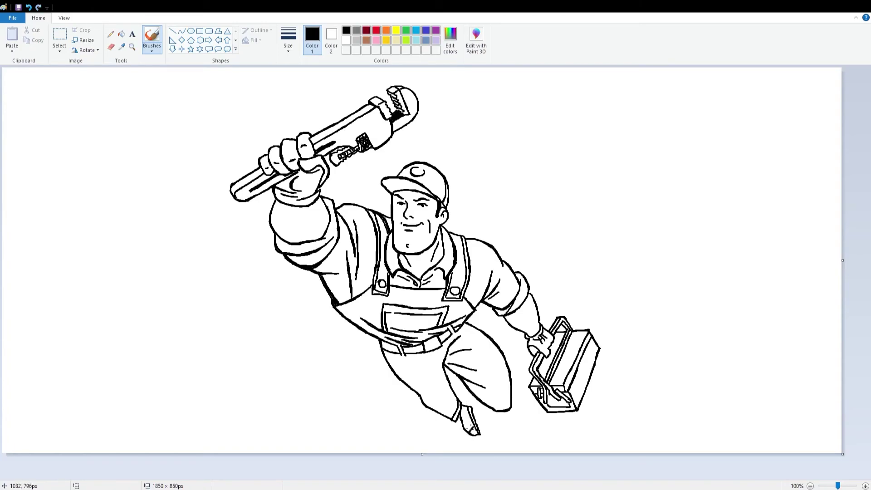
pyautogui.moveTo(449, 386); pyautogui.dragTo(457, 406)
pyautogui.moveTo(440, 399)
pyautogui.mouseDown()
pyautogui.moveTo(412, 389)
pyautogui.moveTo(456, 409)
pyautogui.mouseUp()
pyautogui.moveTo(401, 363); pyautogui.dragTo(435, 370)
pyautogui.moveTo(467, 394); pyautogui.dragTo(499, 433)
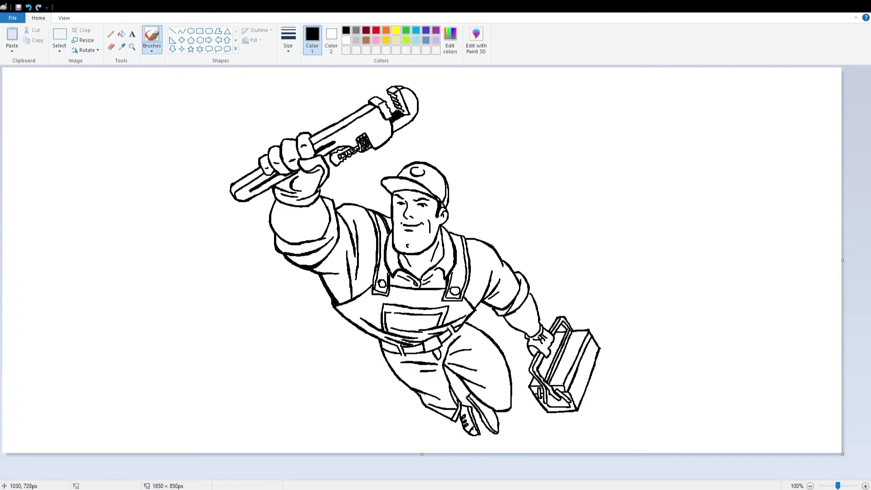
# Add parallel edge lines along the side and top of the overalls' bib
pyautogui.moveTo(372, 289); pyautogui.dragTo(338, 308)
pyautogui.hotkey('ctrl', 'z')
pyautogui.moveTo(343, 309); pyautogui.dragTo(351, 320)
pyautogui.moveTo(445, 293); pyautogui.dragTo(396, 290)
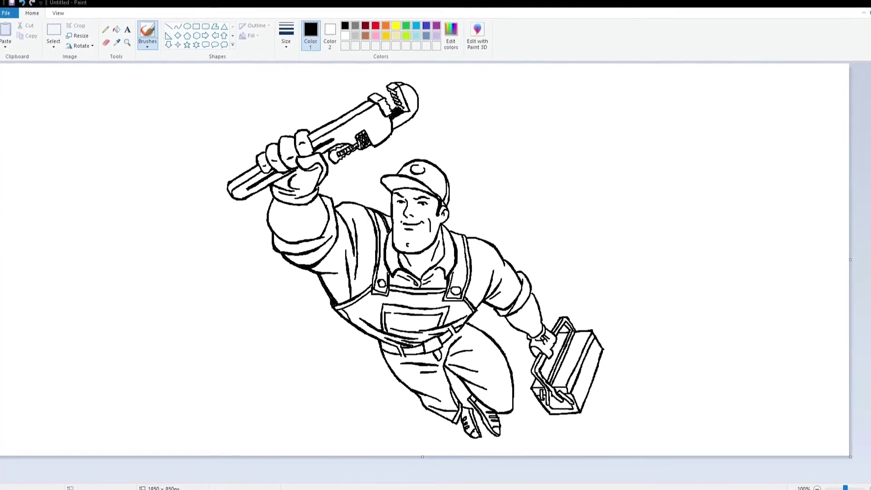